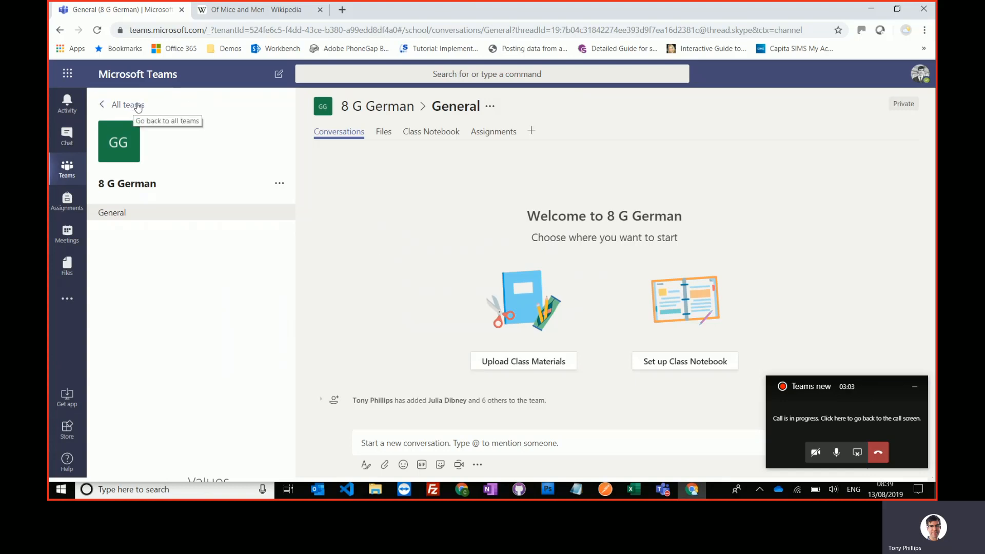
left_click(138, 107)
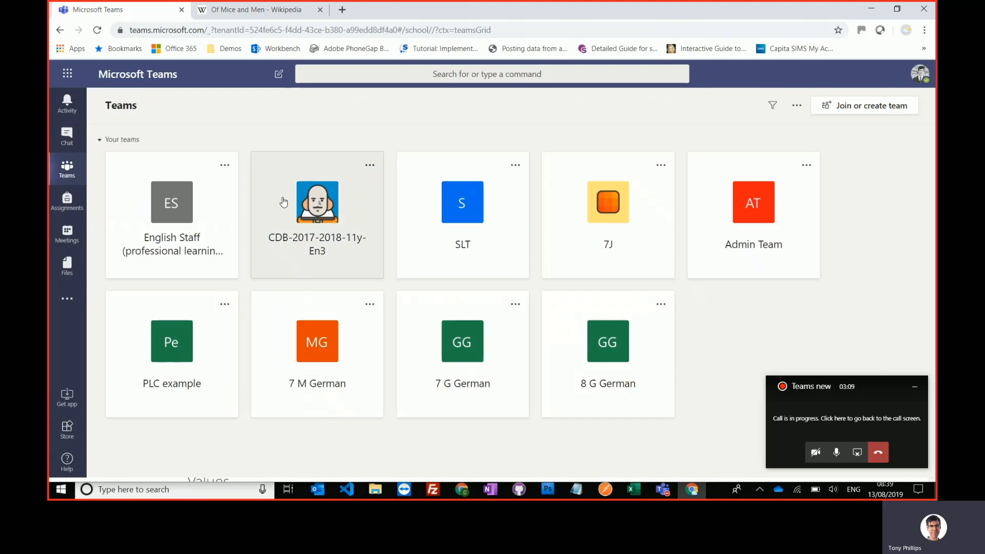
left_click(319, 202)
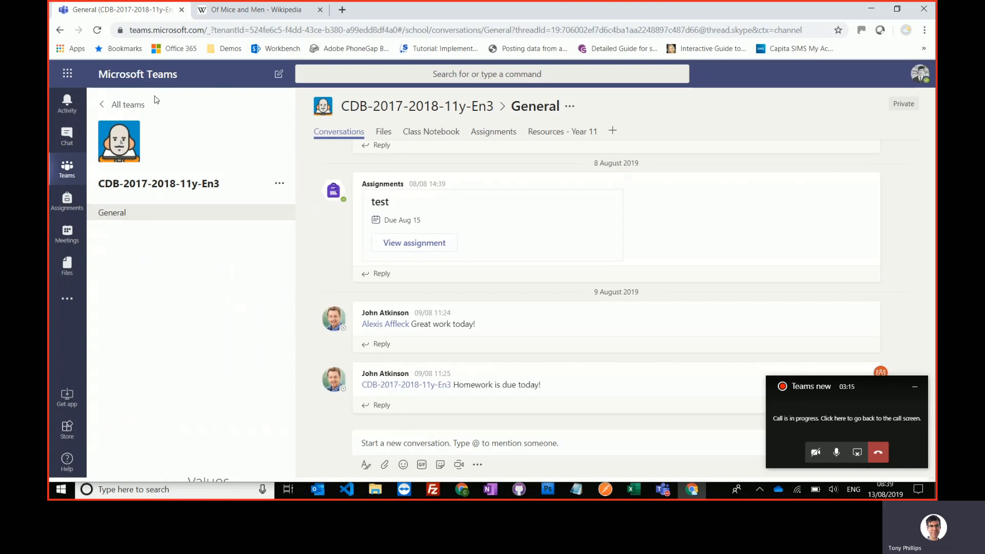
left_click(124, 106)
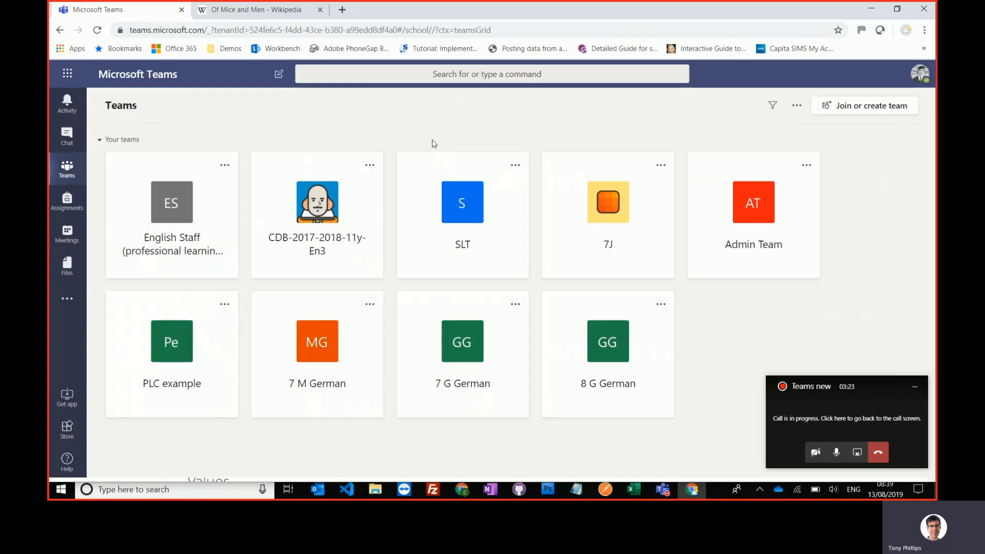
left_click(450, 354)
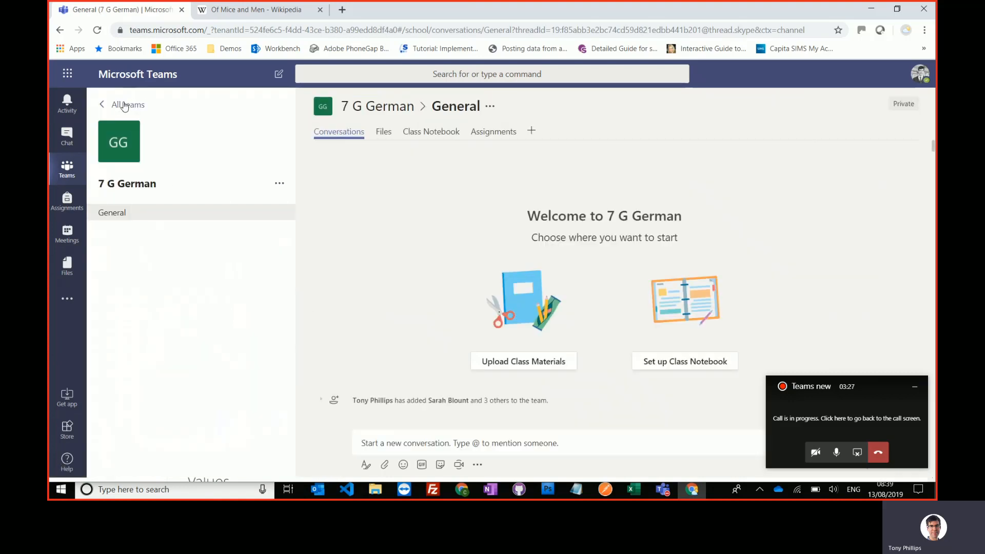
left_click(124, 106)
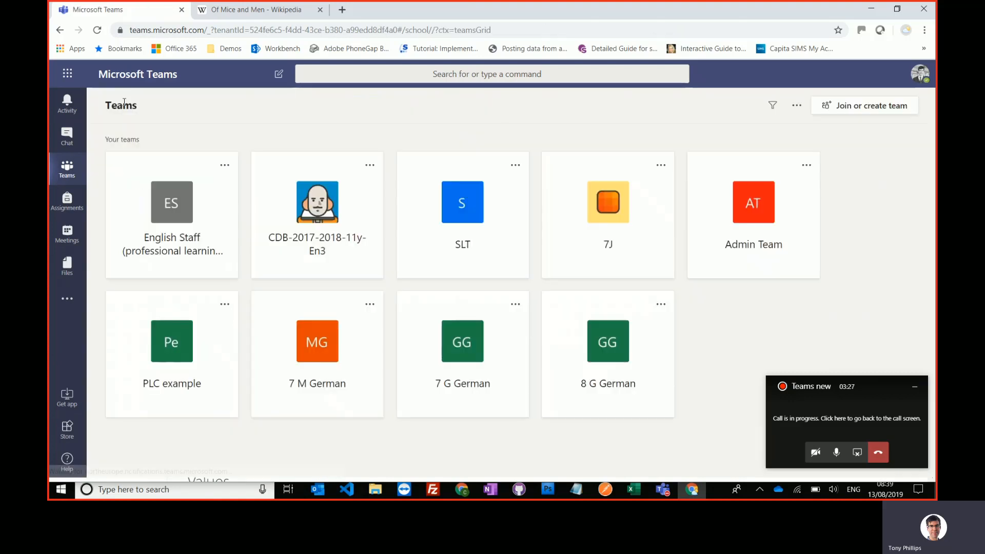
- Switch the teams overview to the List layout and back to Grid
left_click(796, 107)
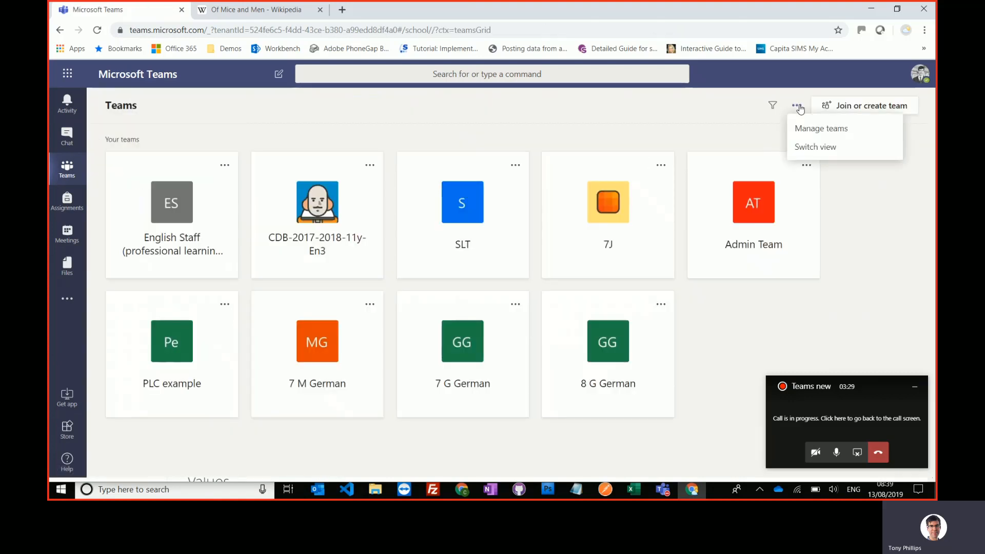
left_click(811, 147)
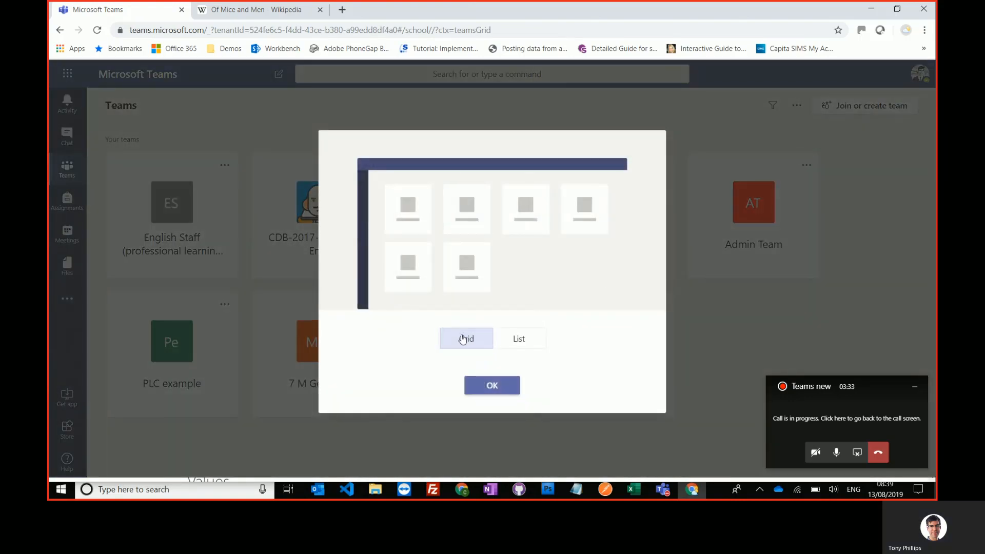
left_click(533, 340)
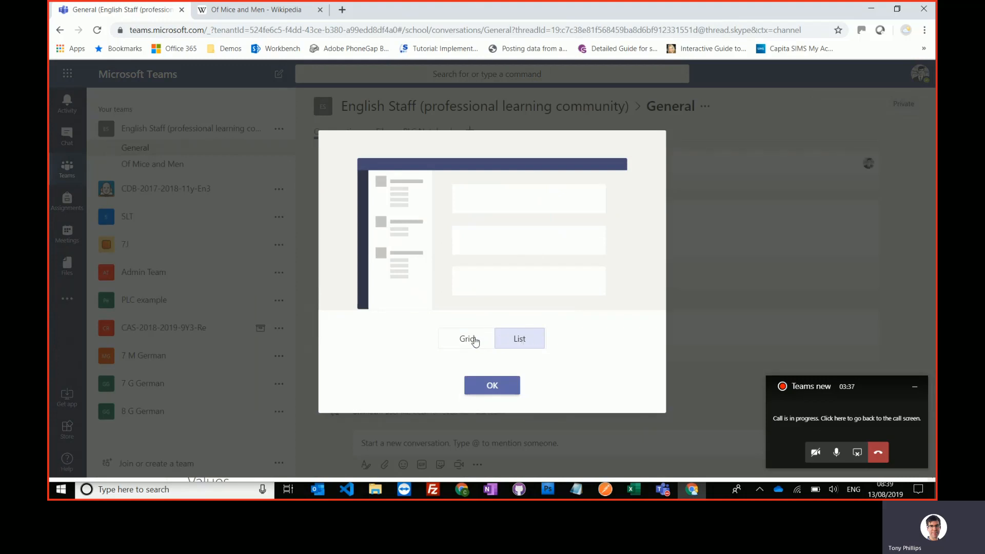
left_click(473, 340)
left_click(490, 385)
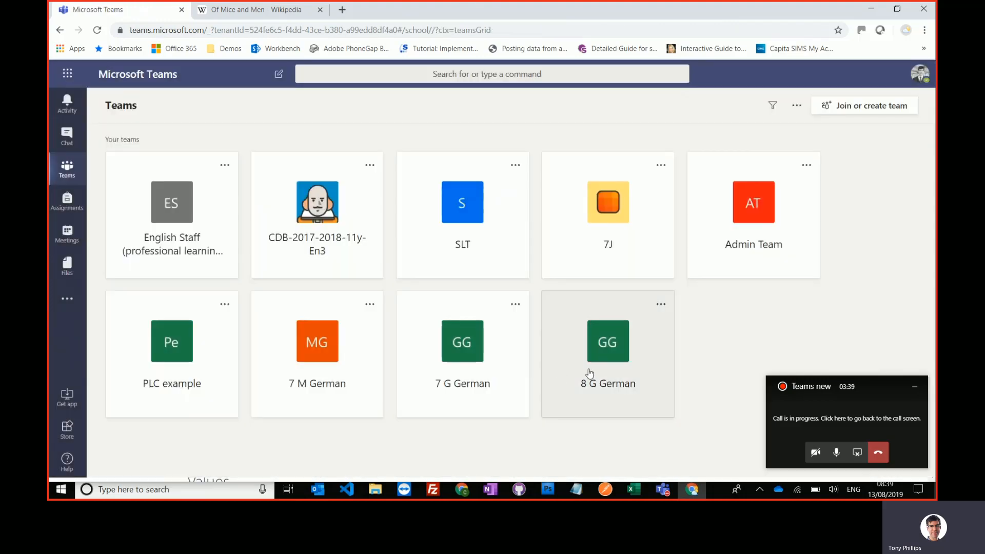
- Start setting up a OneNote Class Notebook from existing notebook content for the 8 G German team and proceed to the content selection
left_click(616, 343)
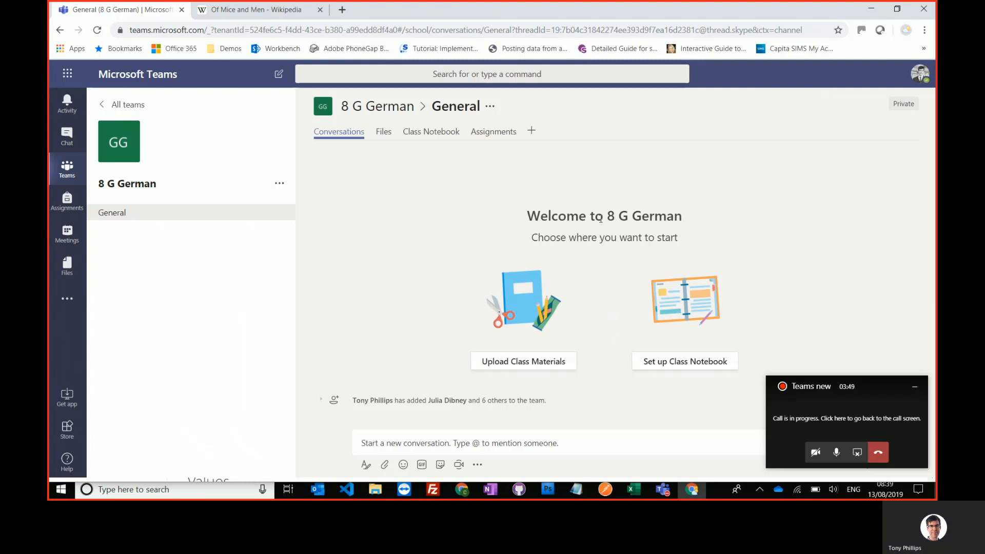
left_click(672, 364)
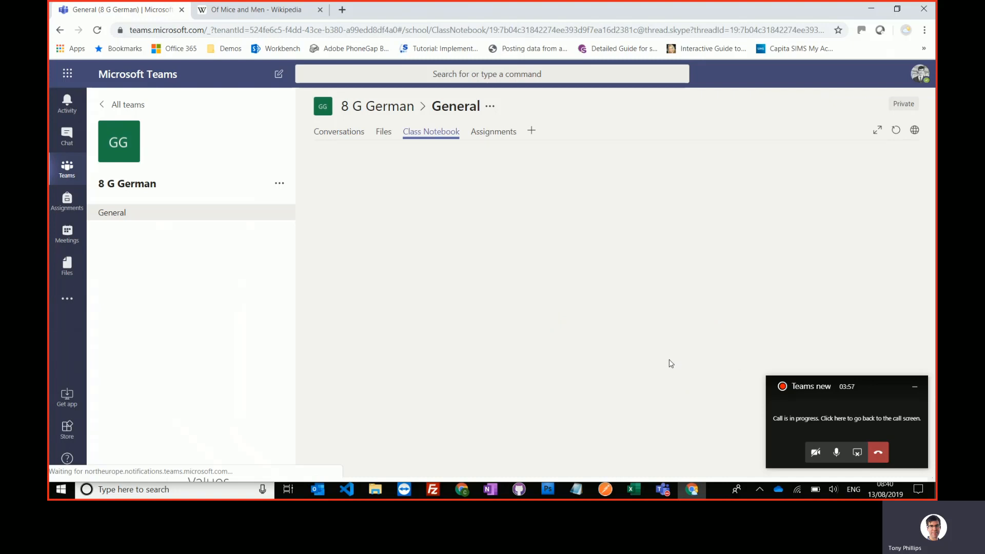
left_click(588, 392)
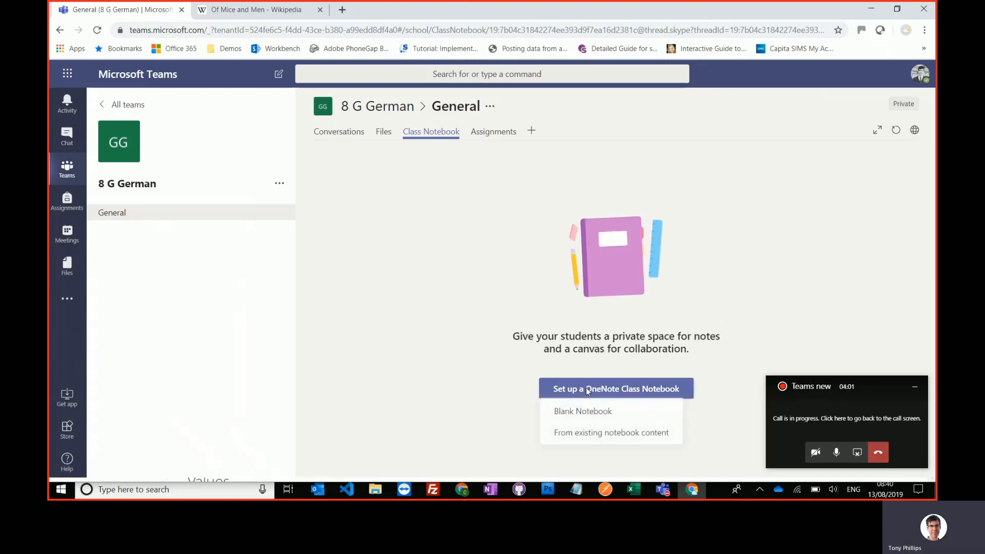
left_click(599, 437)
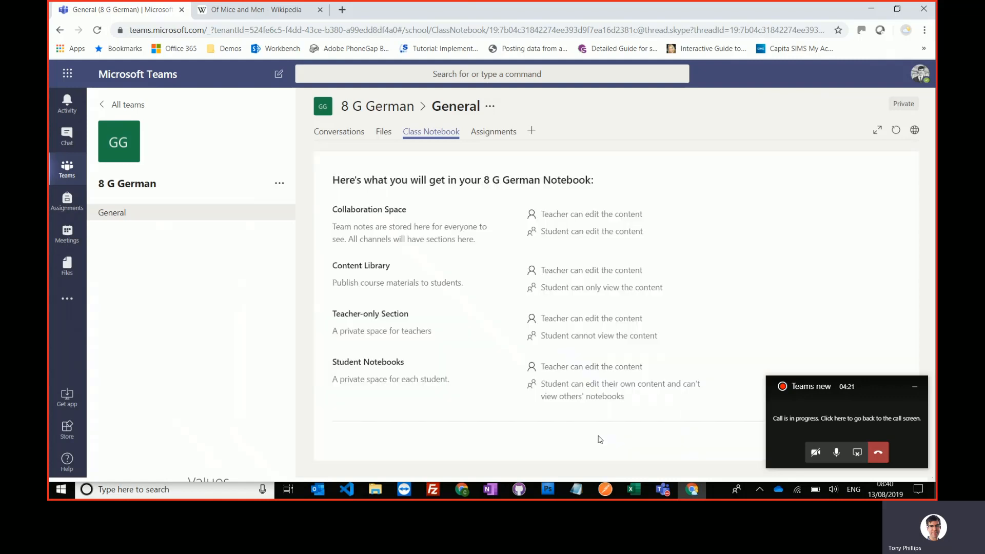
left_click_drag(814, 392, 812, 505)
left_click(867, 441)
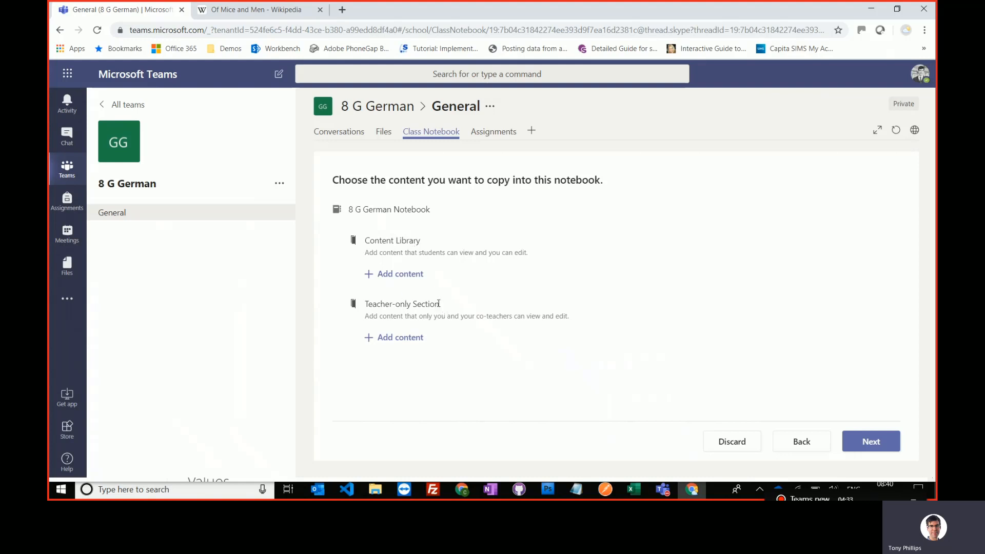
left_click_drag(438, 304, 365, 305)
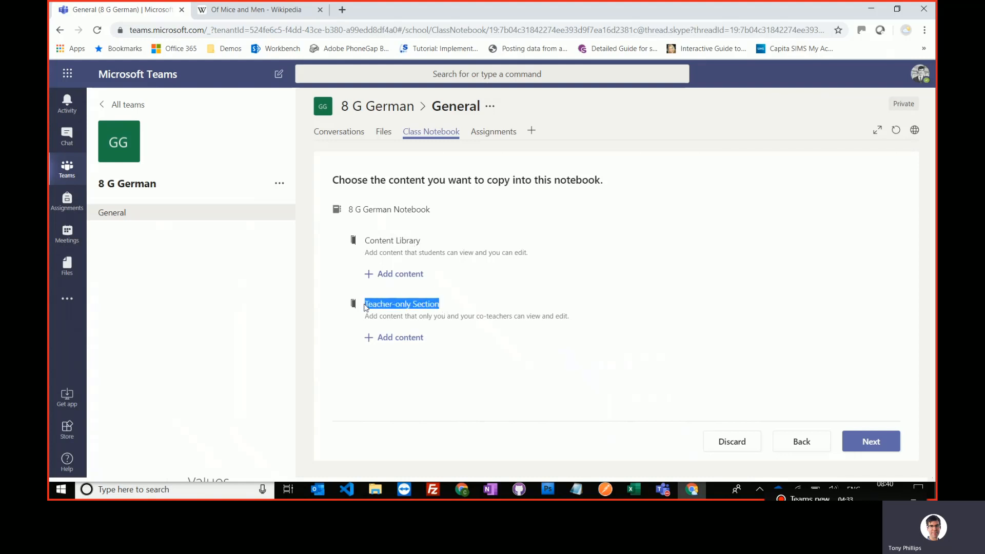
left_click(413, 380)
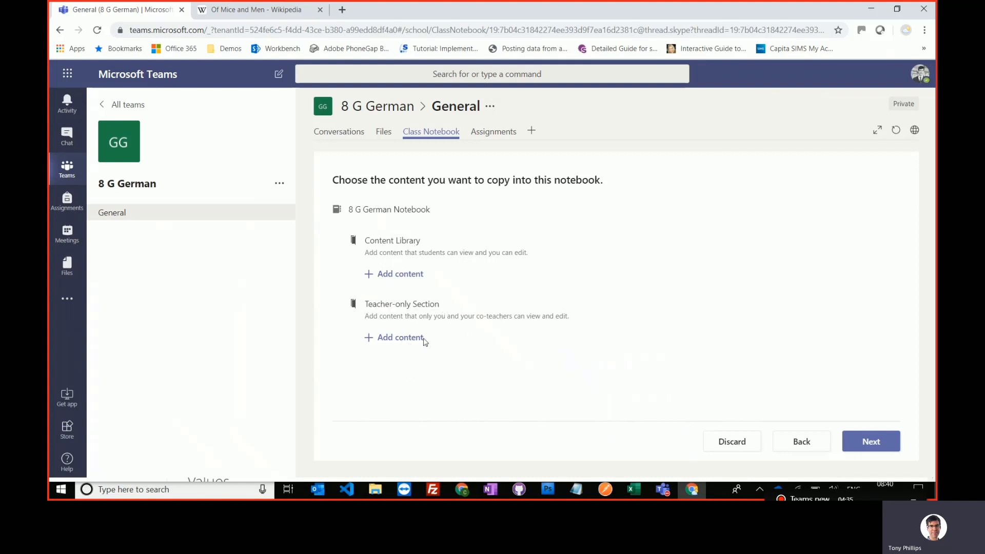
- Add the Of Mice and Men_Notes section from the 7 G German Notebook's content library to the new notebook's Content Library
left_click(396, 275)
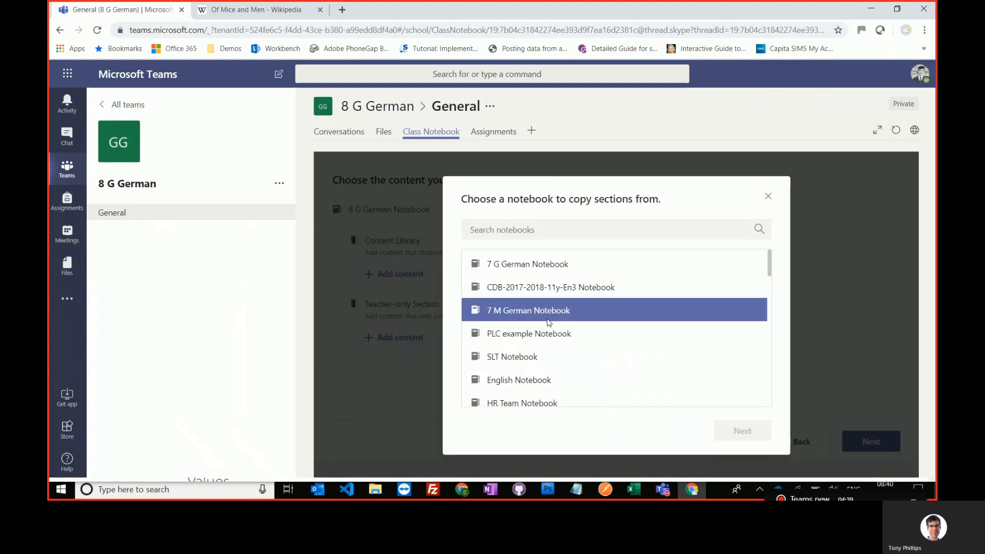
left_click(509, 269)
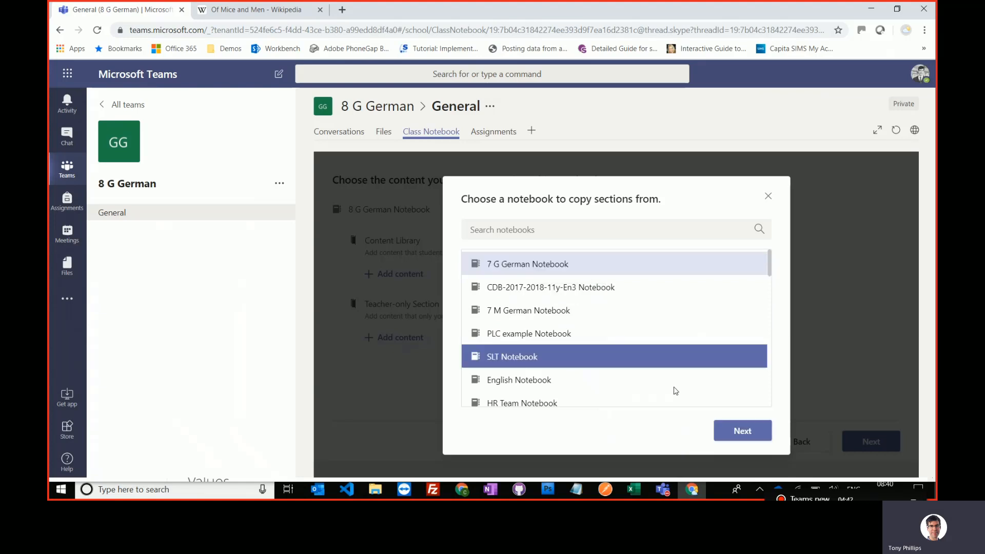
left_click(734, 430)
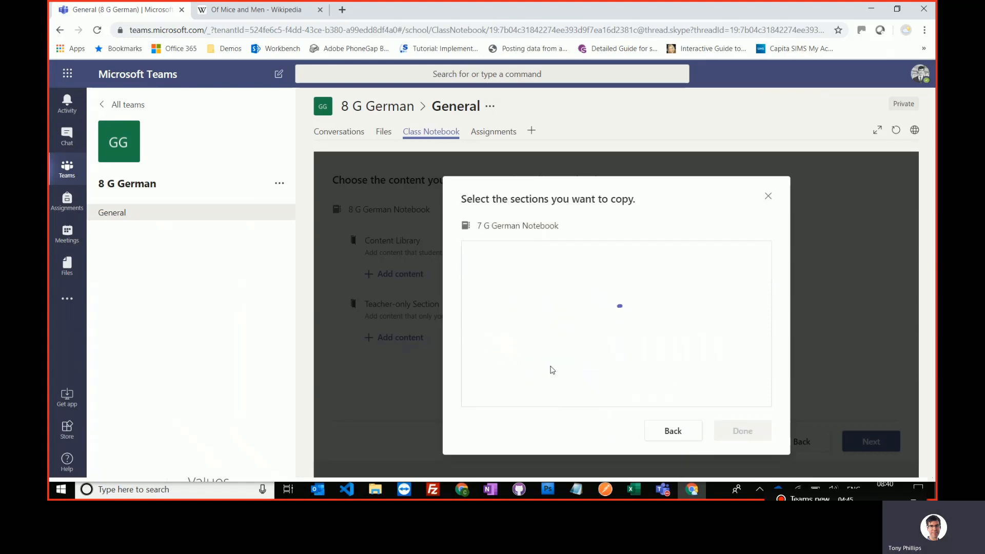
left_click(480, 254)
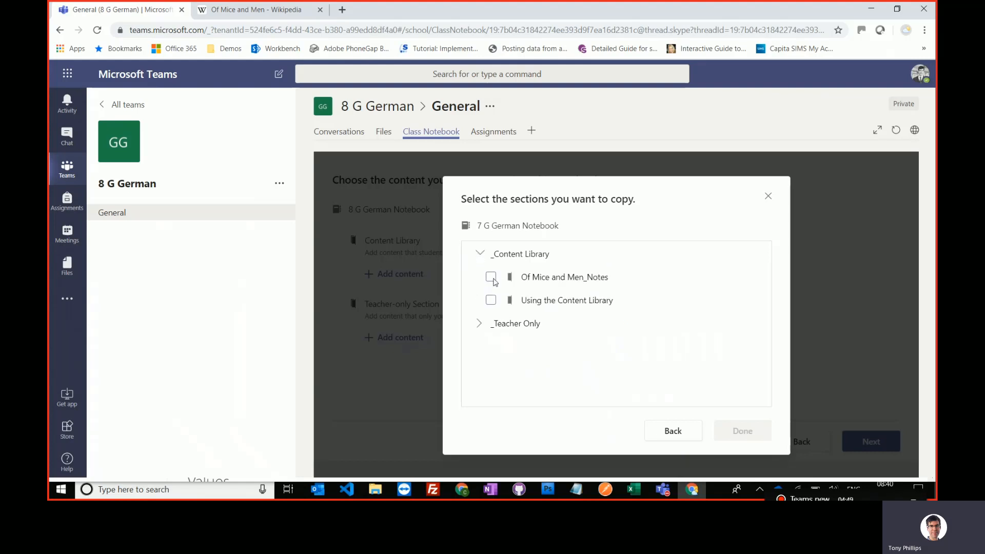
left_click(491, 278)
left_click(731, 433)
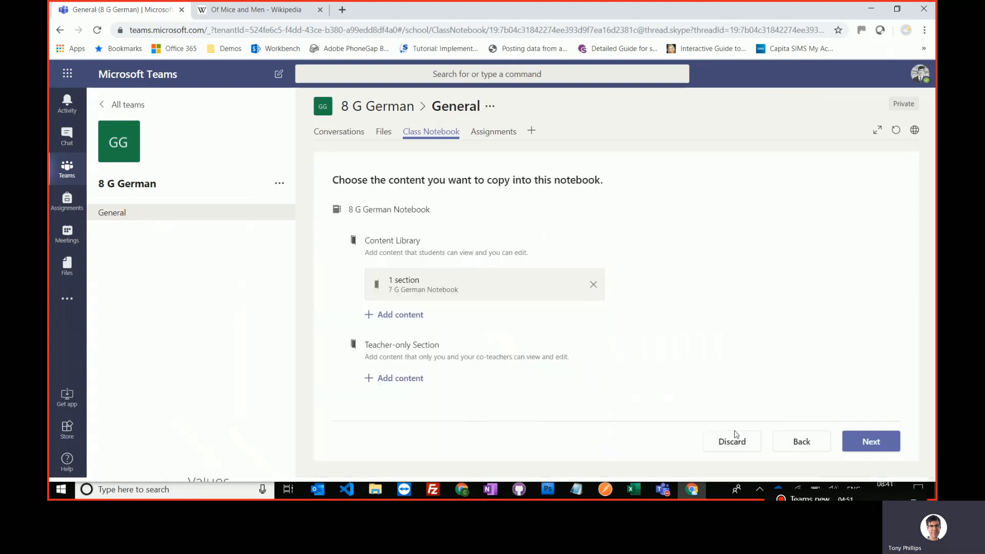
- Add the PLC Overview section from the 7 G German Notebook's teacher-only area to the new notebook's Teacher-only Section
left_click(403, 378)
left_click(542, 268)
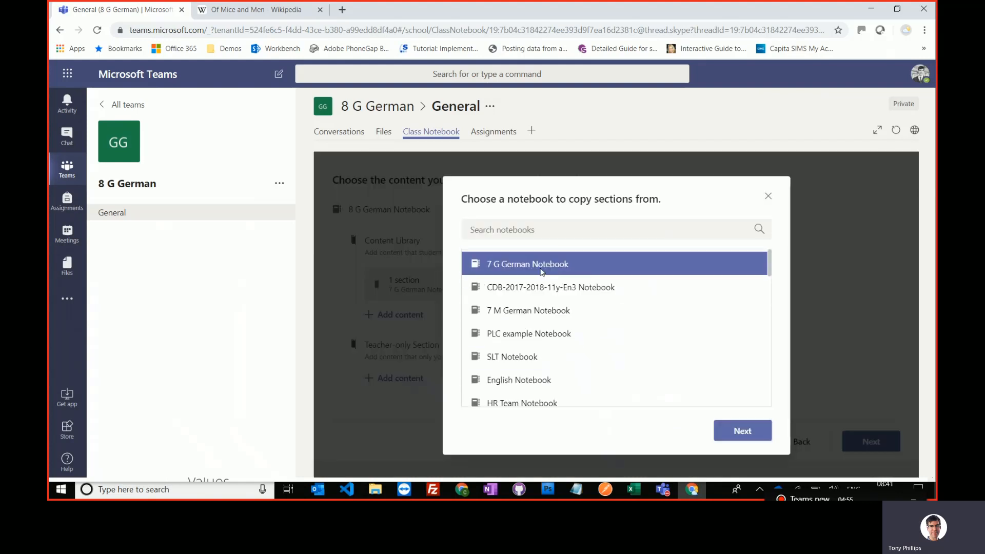
left_click(738, 439)
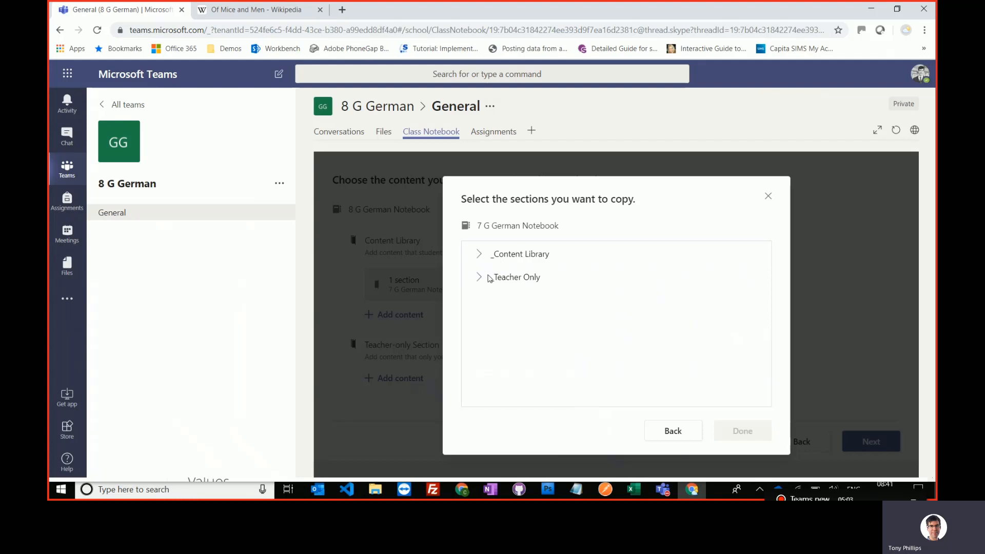
left_click(480, 278)
left_click(492, 300)
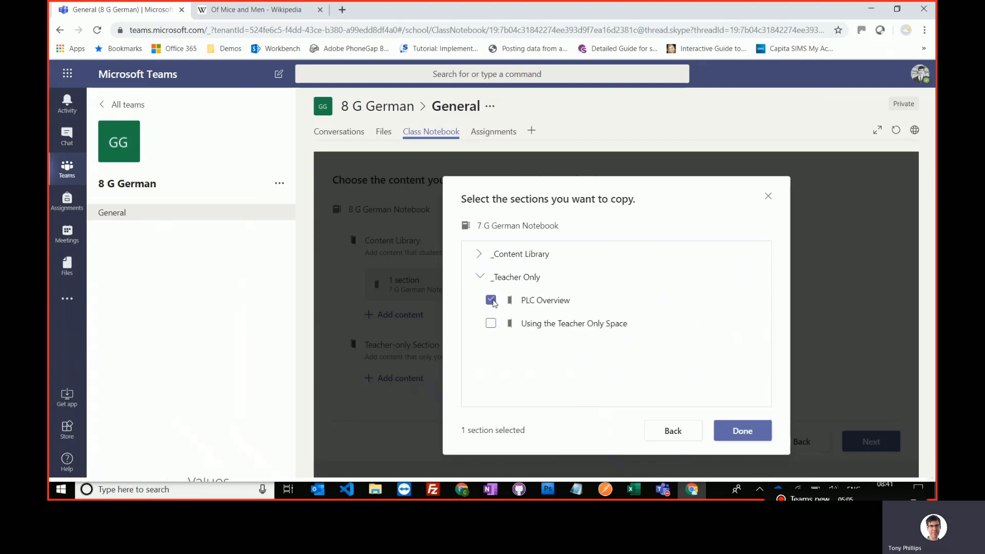
left_click(740, 431)
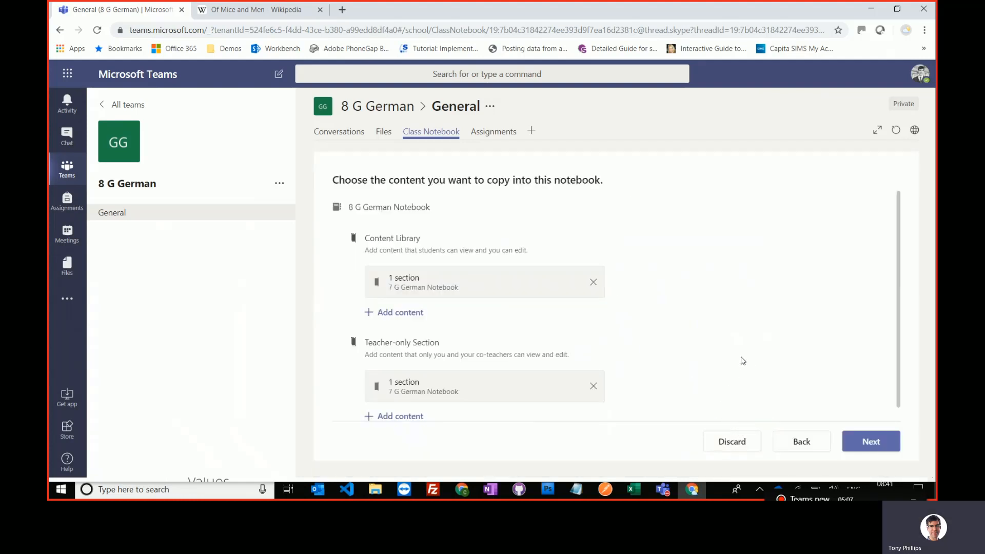
- Create the notebook with the suggested student sections Handouts, Class Notes, Homework and Quizzes
left_click(857, 442)
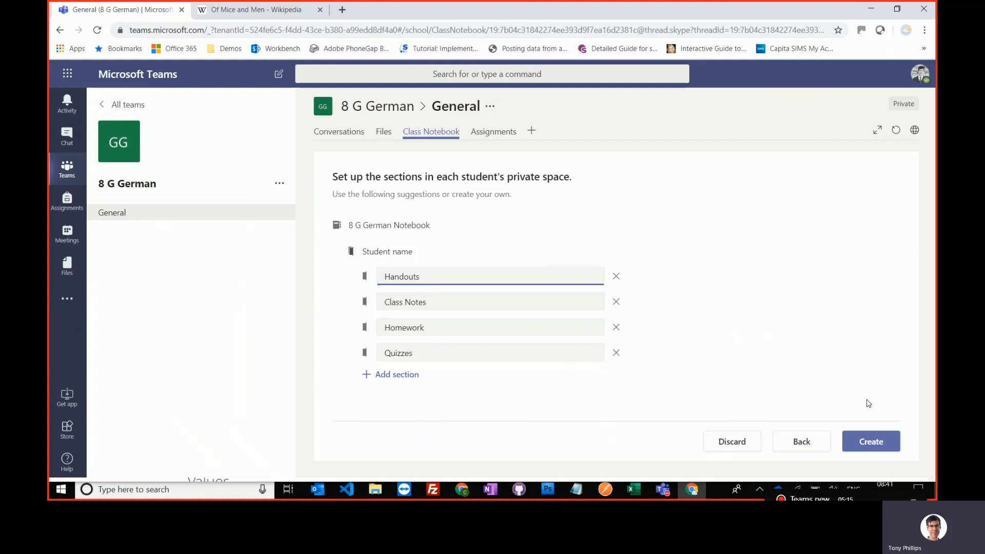
left_click(870, 440)
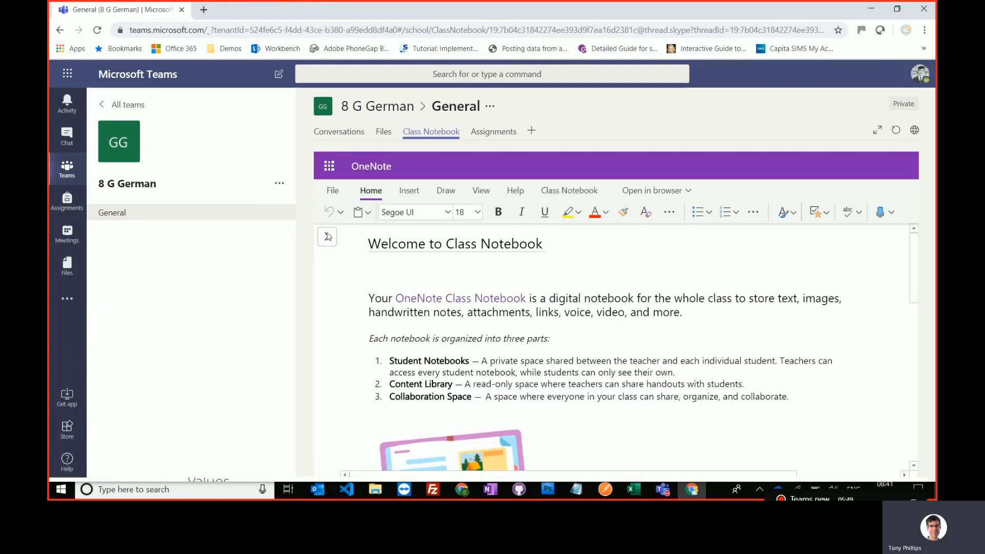
- Examine the copied Of Mice and Men and PLC Overview sections in the 8 G German Notebook
left_click(327, 236)
left_click(331, 301)
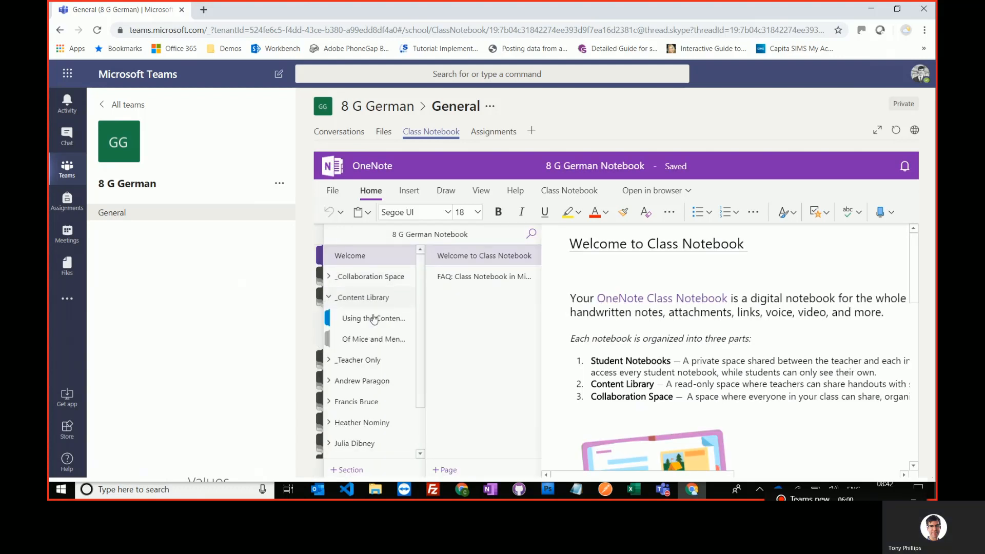
left_click(377, 343)
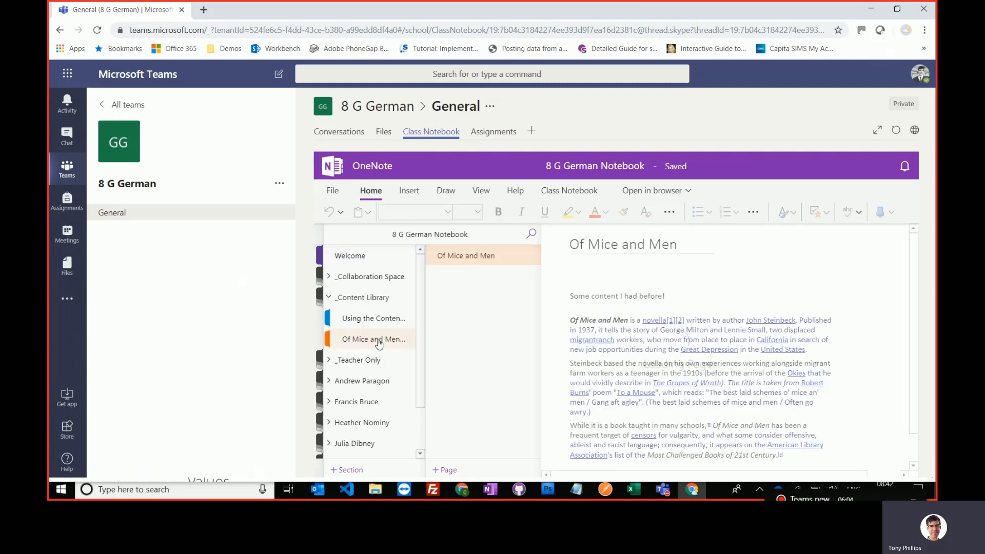
left_click(330, 360)
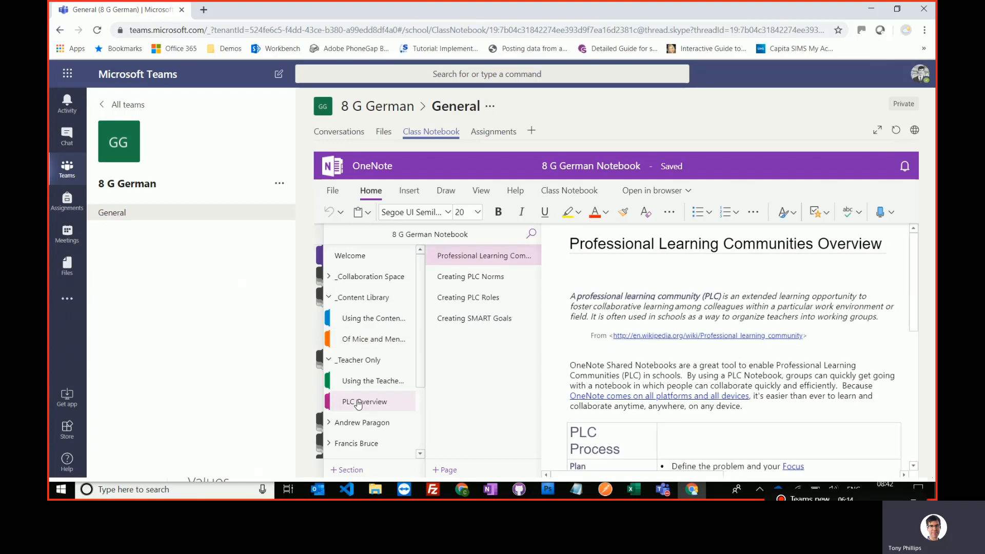
- Create an assignment for 8 G German titled "Of mice and men" with the instructions "Do this" and 100 points
left_click(492, 132)
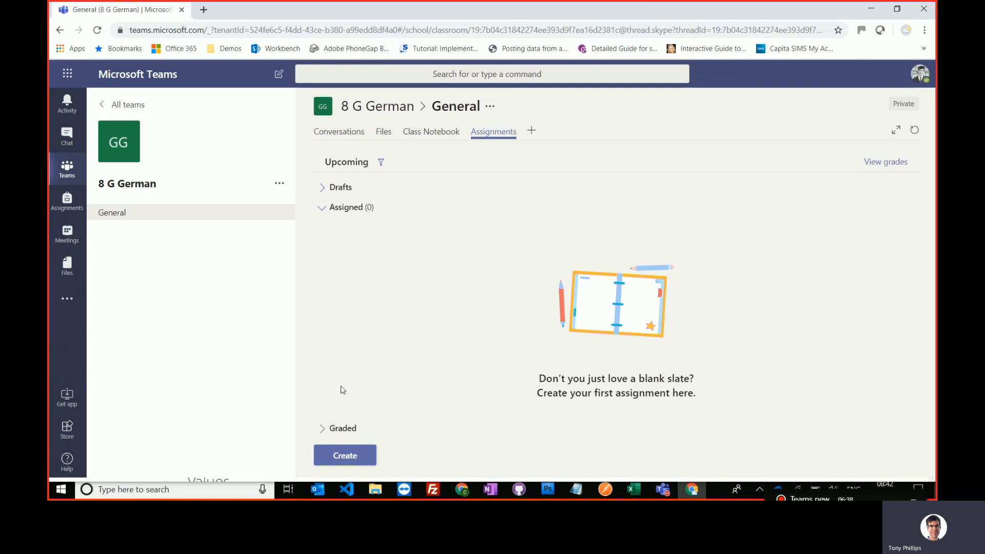
left_click(362, 459)
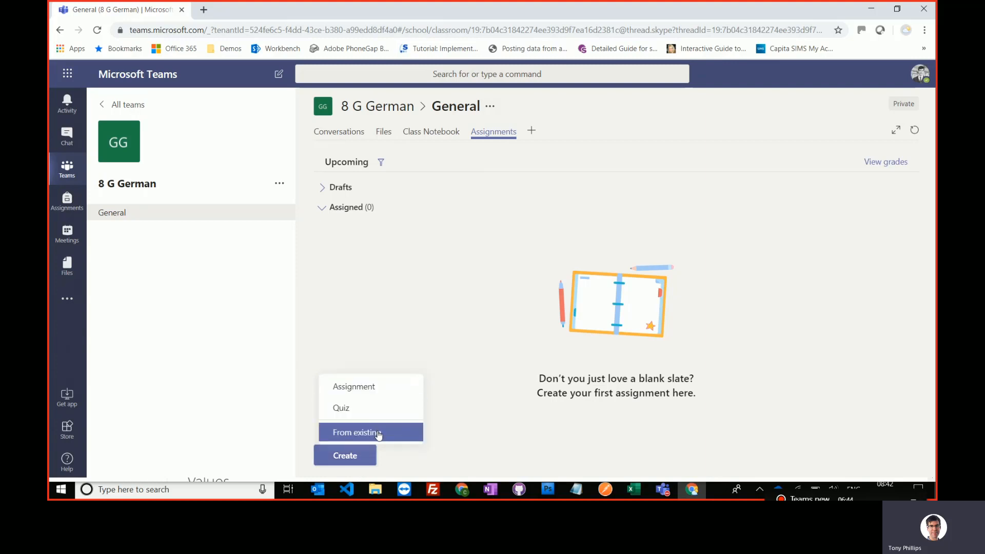
left_click(374, 390)
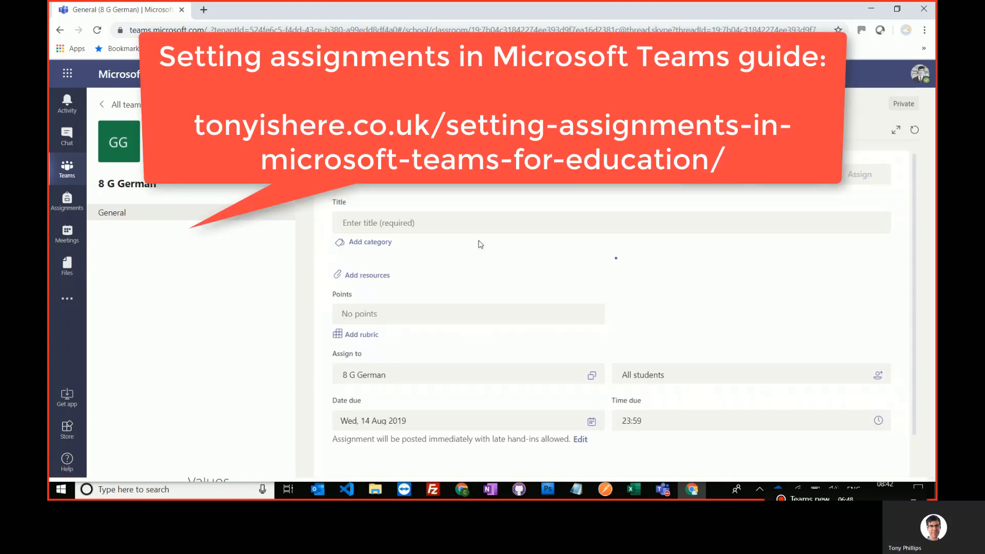
left_click(443, 223)
type("Of m")
type("this")
left_click(417, 359)
type("100")
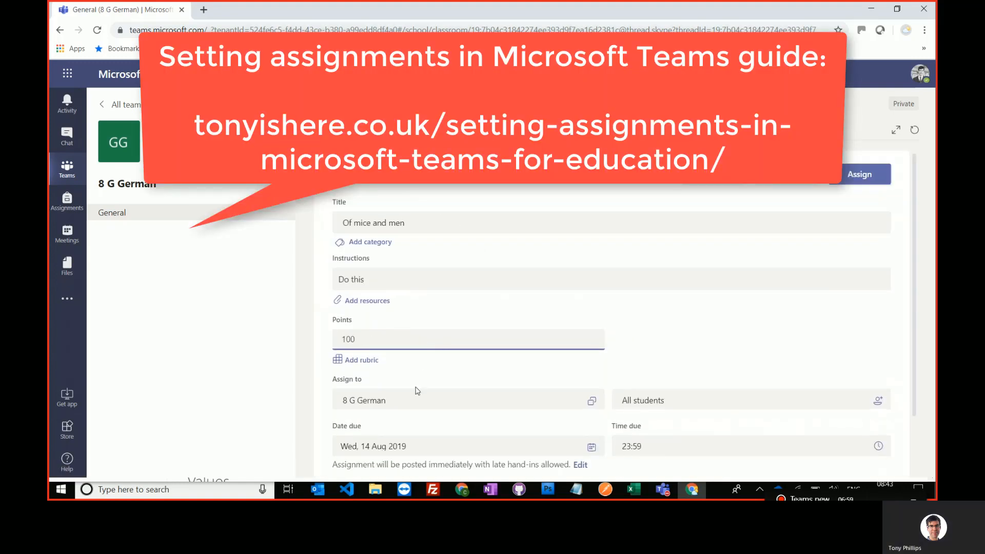
- Attach the file "Of mice and men info.docx" from OneDrive to the assignment and assign it to the class
scroll(448, 389, "down", 1)
scroll(708, 399, "up", 1)
left_click(363, 289)
scroll(598, 282, "down", 7)
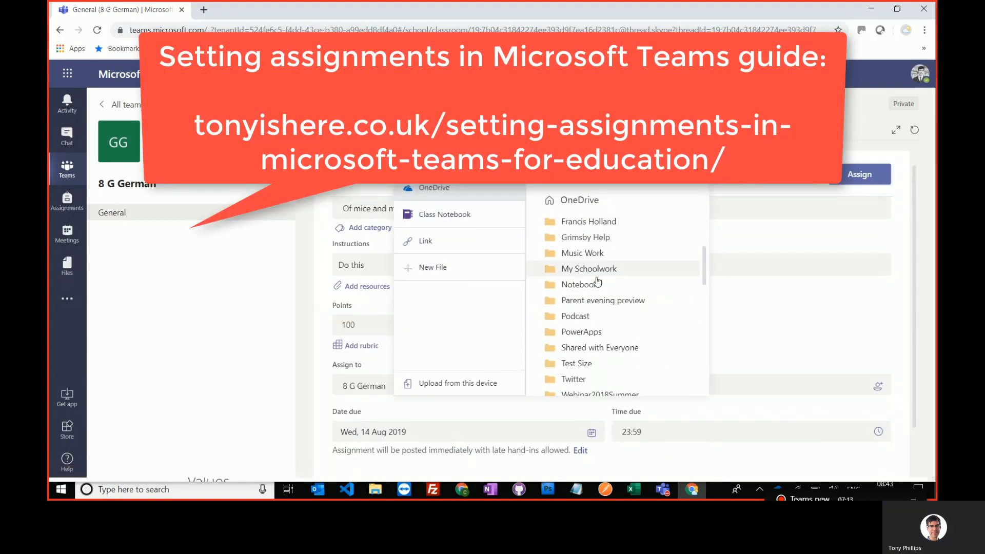
double_click(615, 308)
left_click(860, 174)
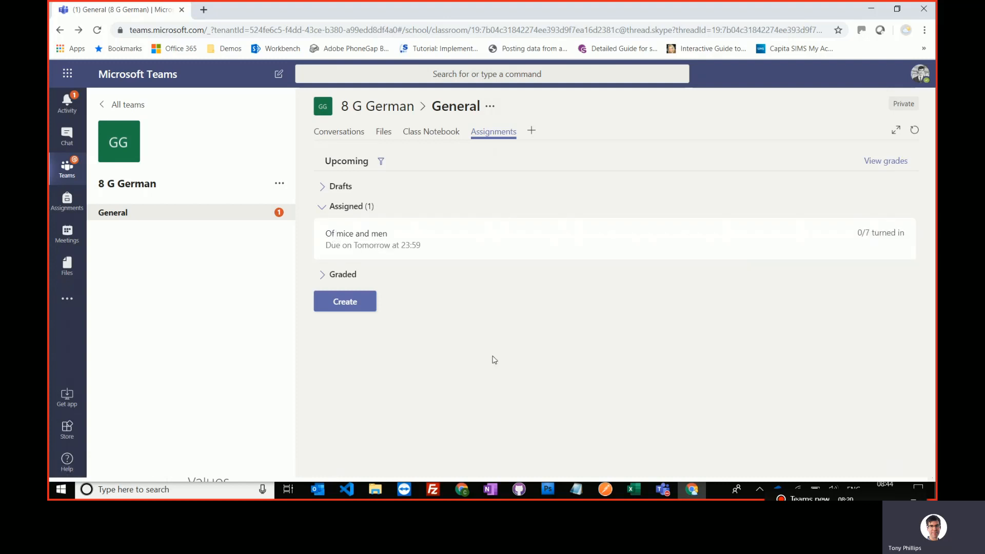
- Open the "Of mice and men" assignment, check its Graded and To grade lists, and try searching for a student by name
left_click(397, 246)
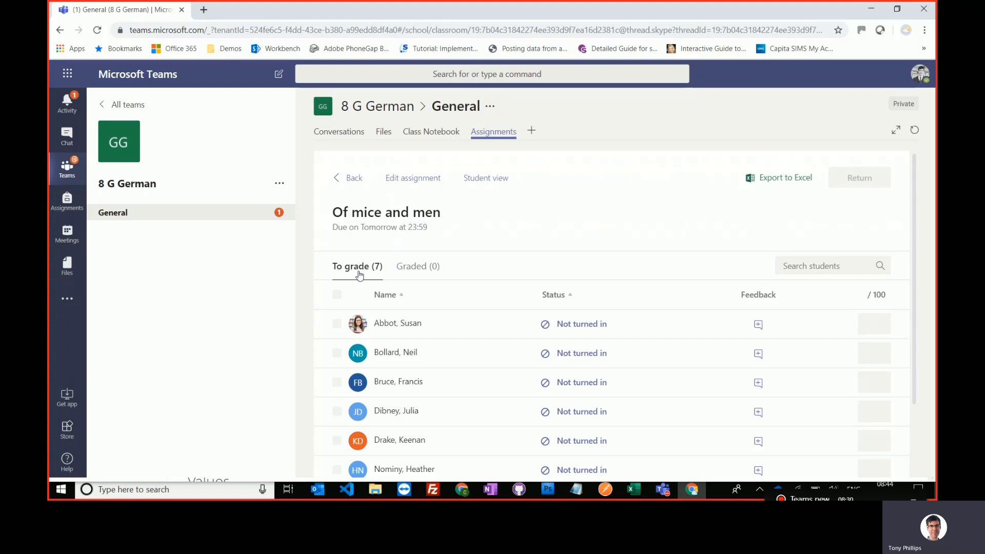
left_click(419, 269)
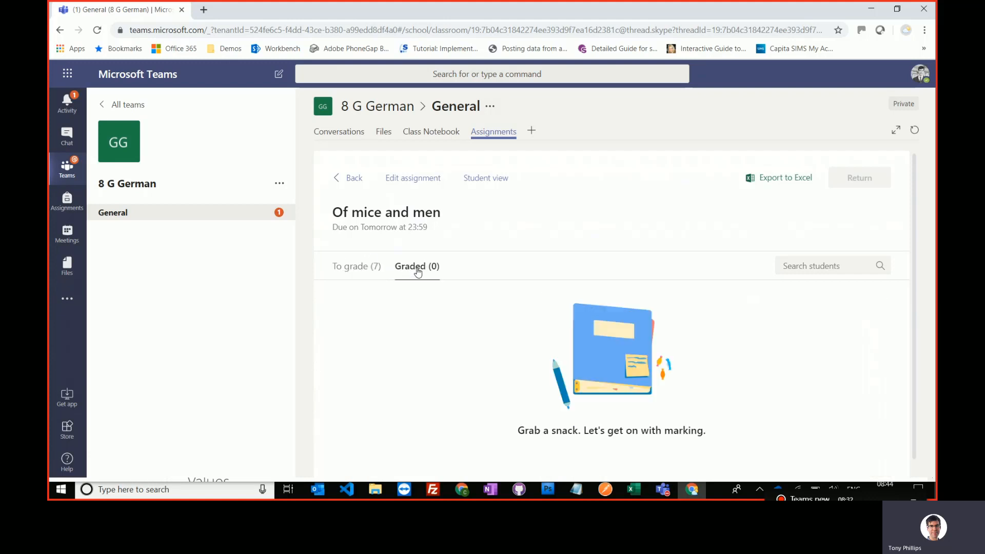
left_click(349, 268)
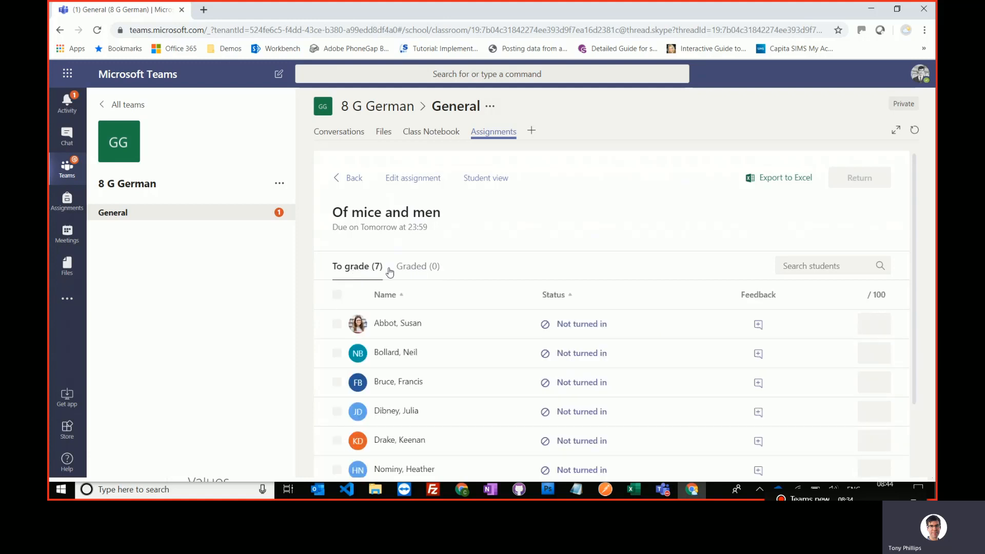
left_click(811, 265)
type("su")
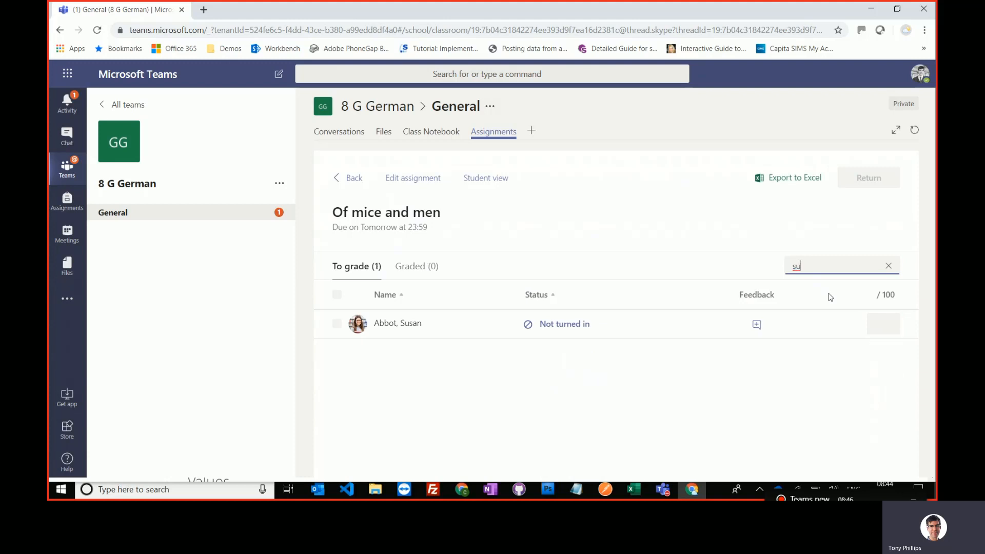
key("BackSpace")
key("BackSpace")
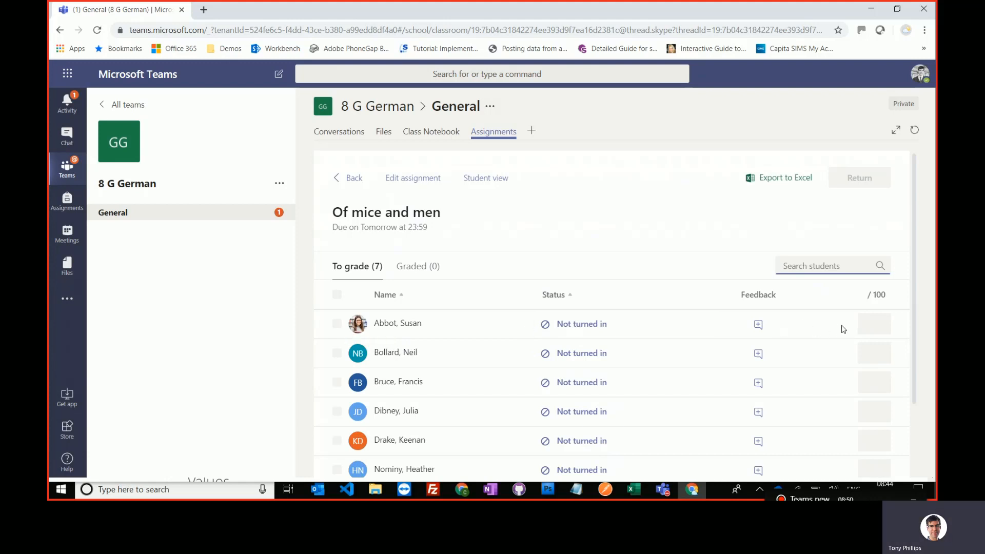
- Give the first student in the To grade list 20 points and open the feedback field for that student
left_click(875, 324)
type("2")
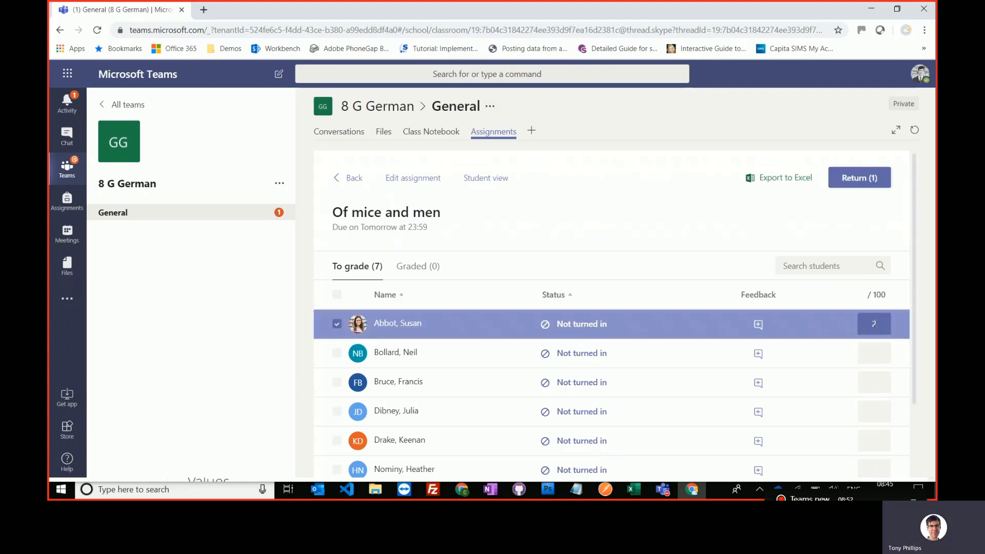
type("0")
left_click(758, 325)
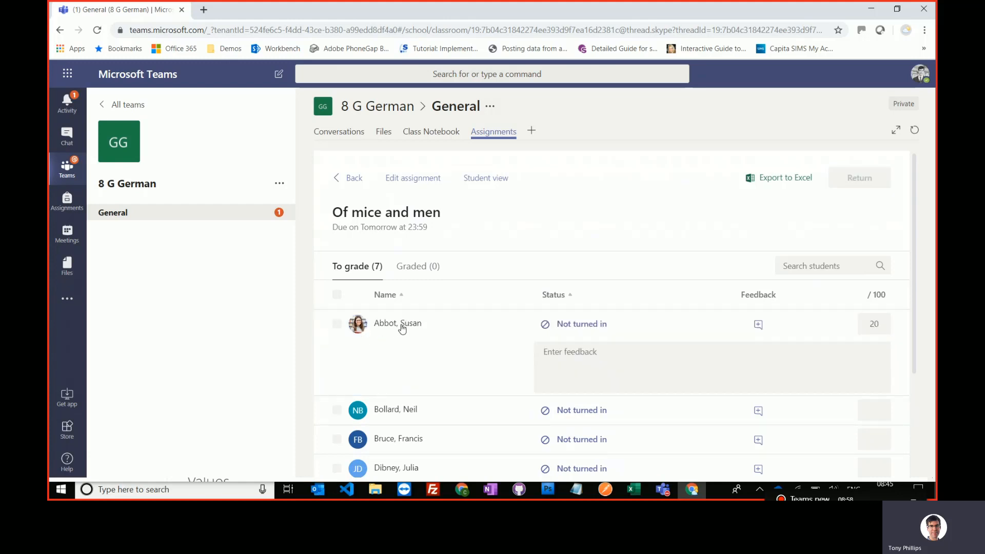
- View the first student's copy of the worksheet document, and preview the assignment in Student view
left_click(403, 326)
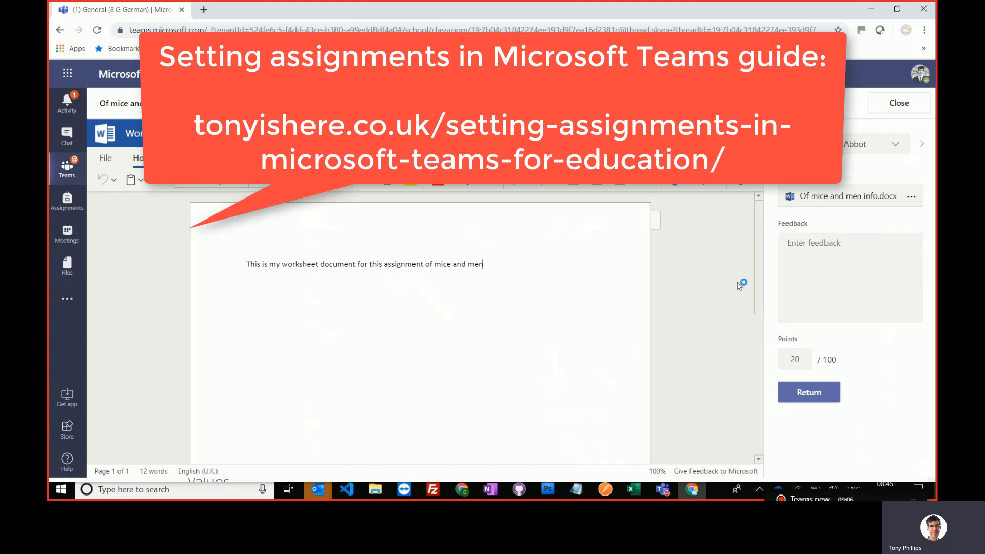
left_click(815, 260)
left_click(891, 104)
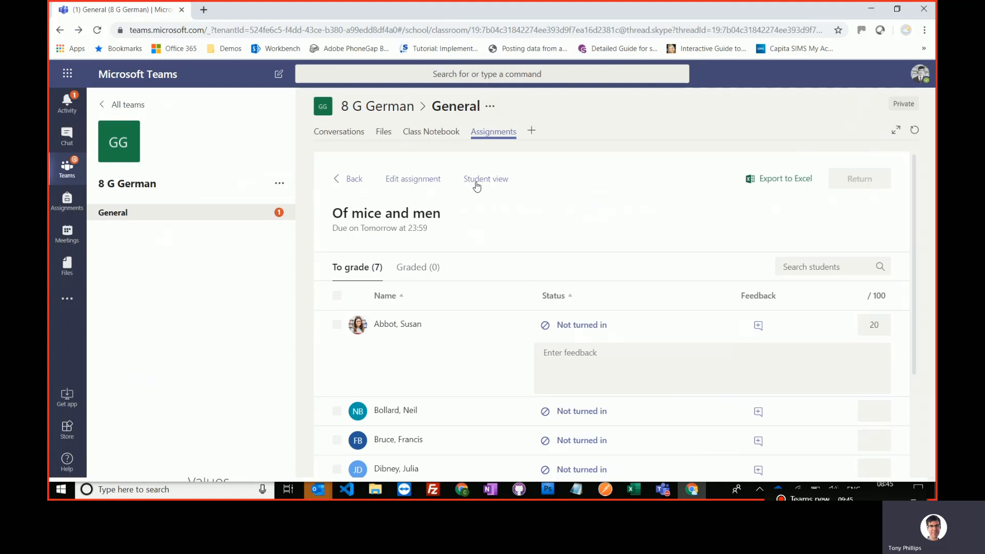
left_click(482, 183)
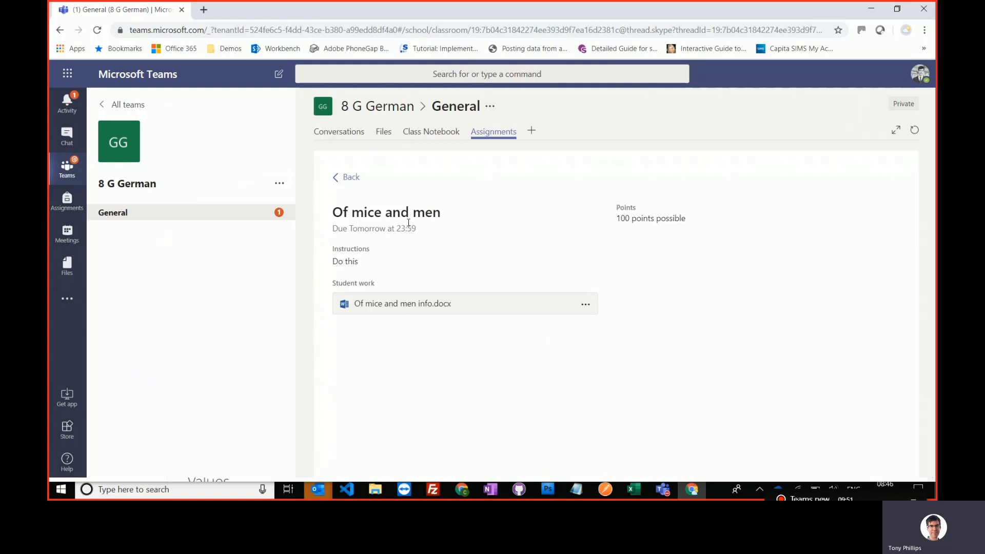
left_click(348, 178)
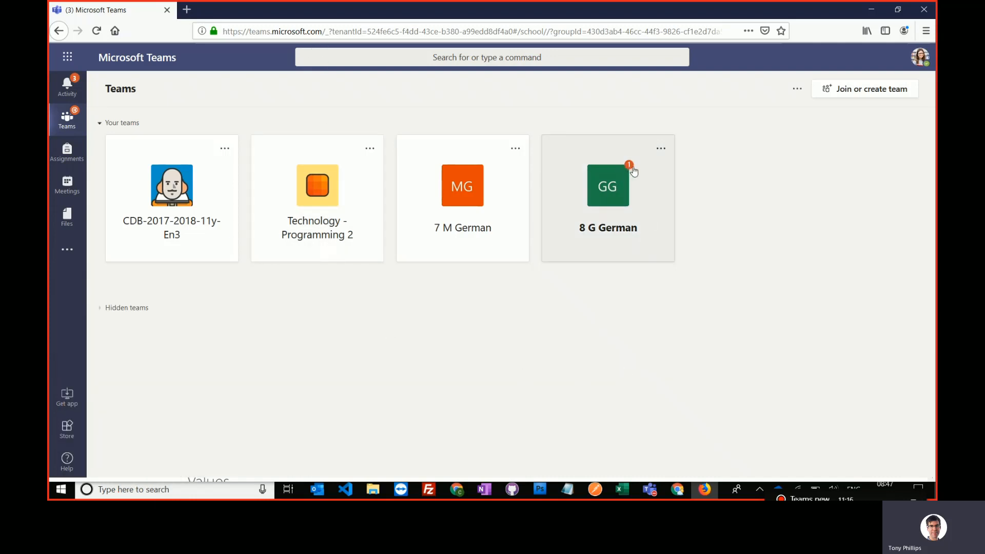
- In the student's Teams session in Firefox, open the 8 G German team and check its assigned and completed assignments
left_click(605, 195)
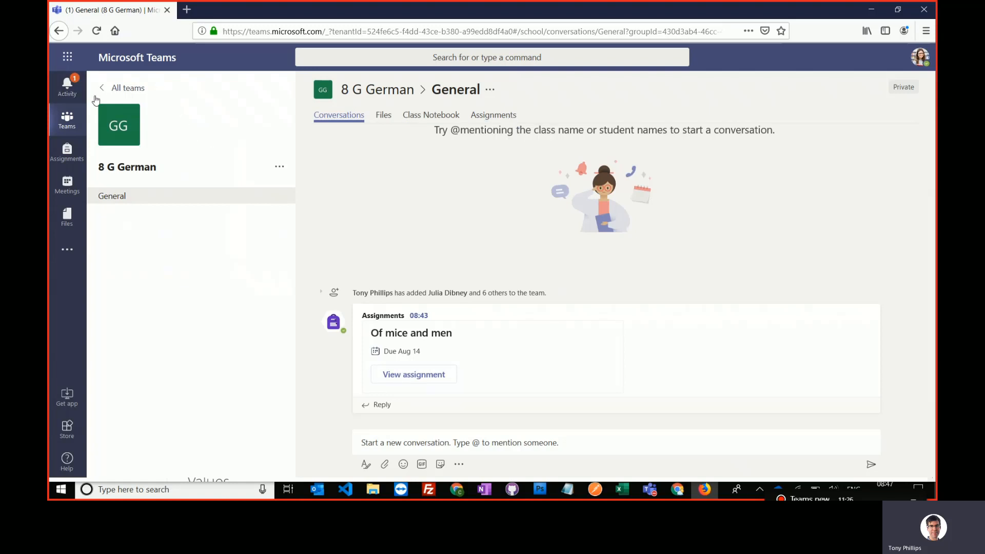
left_click(489, 116)
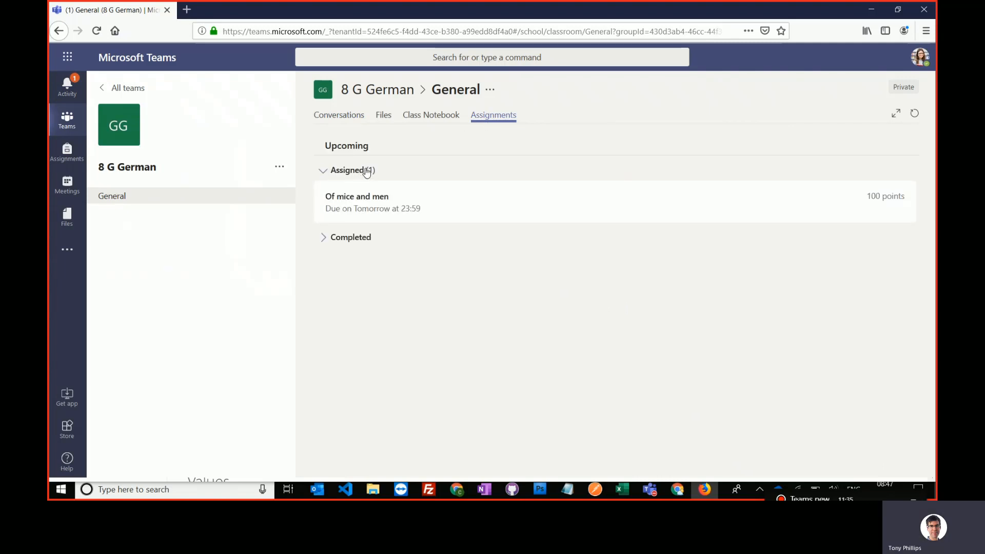
left_click(324, 238)
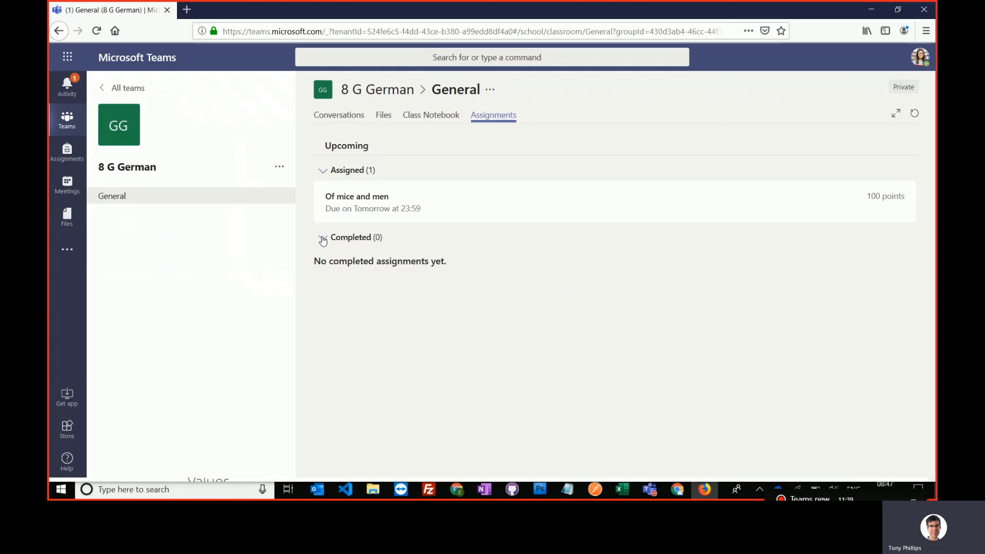
left_click(323, 239)
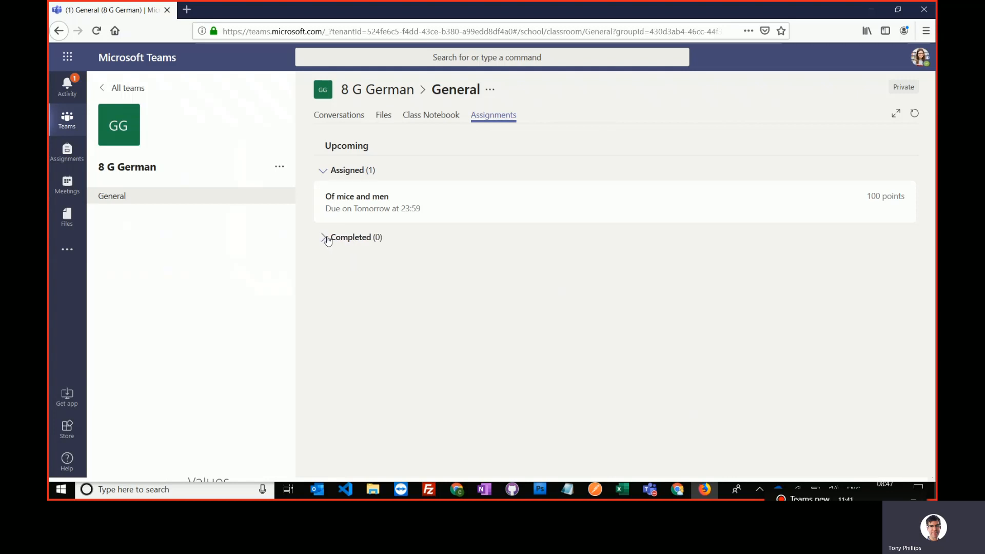
- Examine the student's assigned and completed assignments across all classes
left_click(67, 151)
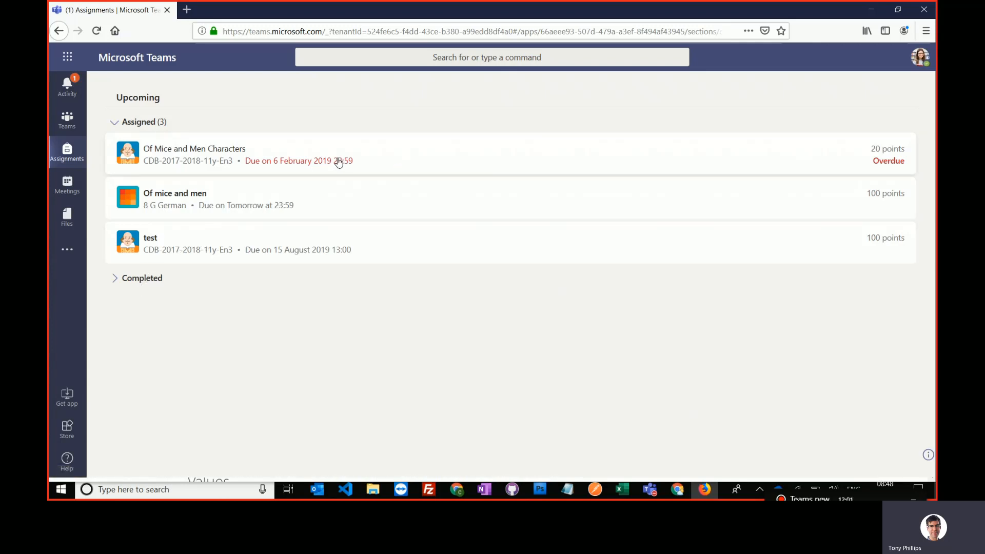
left_click(118, 278)
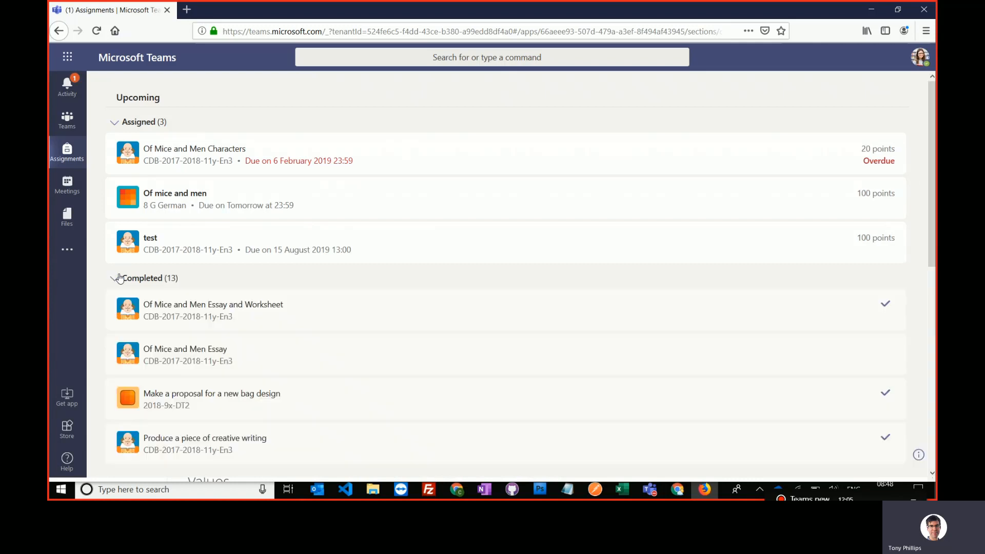
scroll(221, 290, "down", 7)
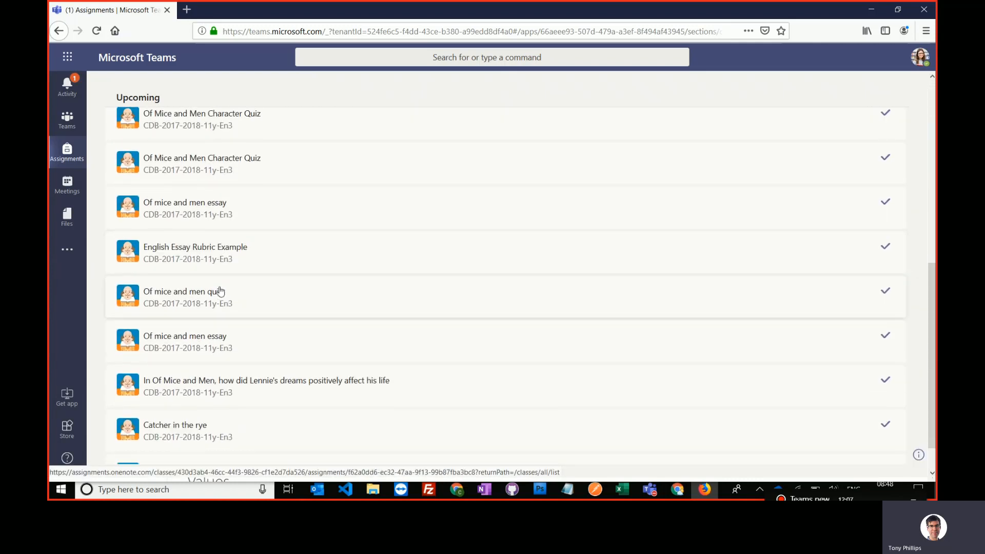
scroll(429, 363, "up", 5)
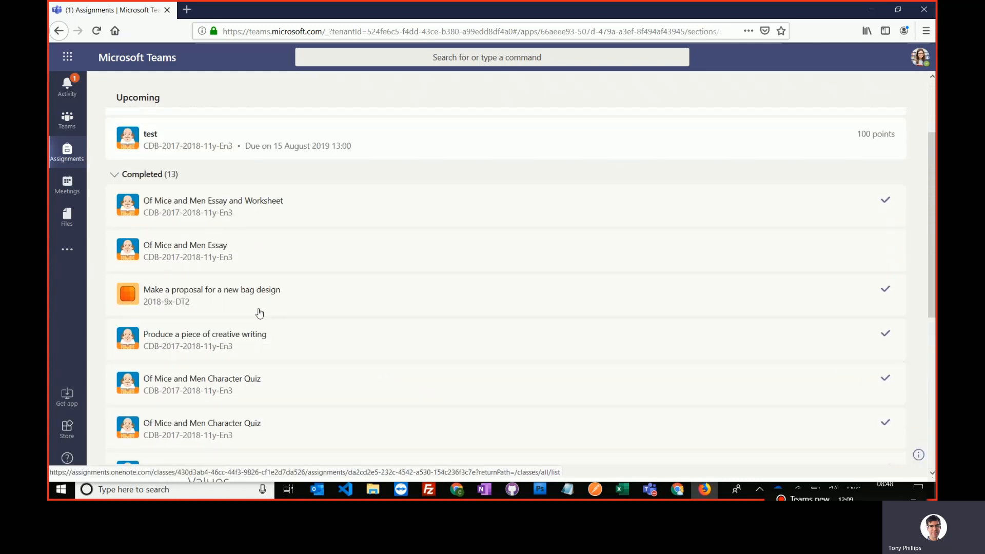
- Open the completed assignment "Make a proposal for a new bag design" and view its "DT design marking criteria" rubric
left_click(230, 296)
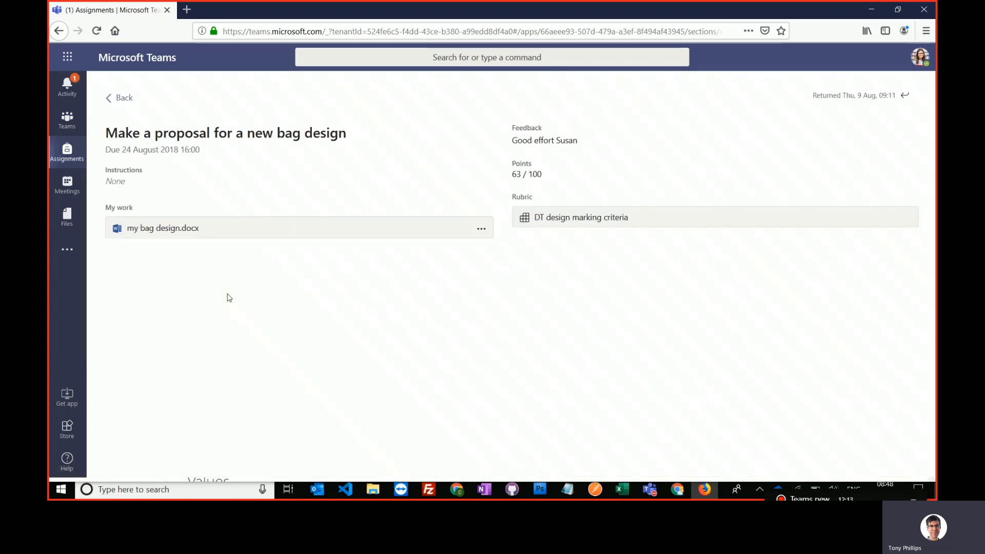
left_click_drag(545, 177, 509, 178)
left_click(554, 210)
left_click(560, 220)
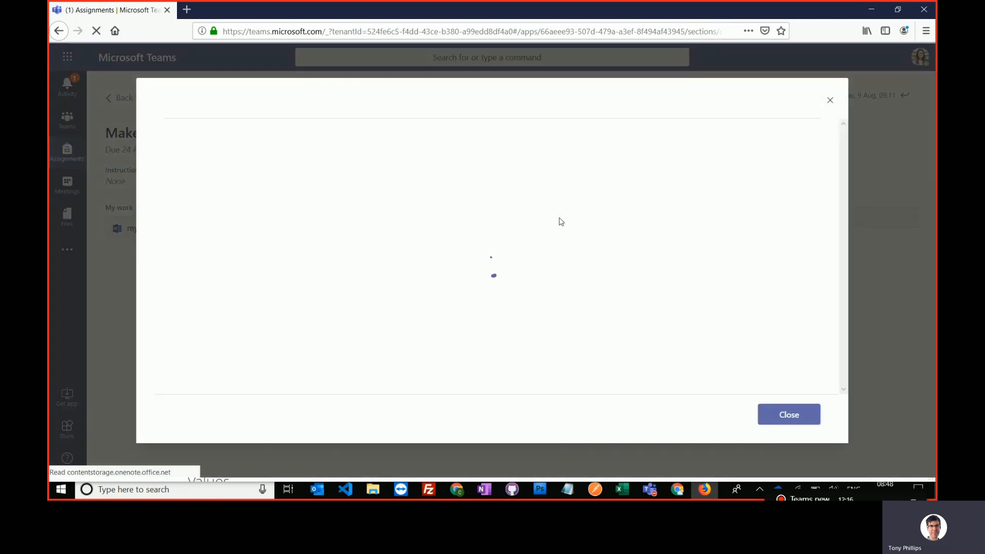